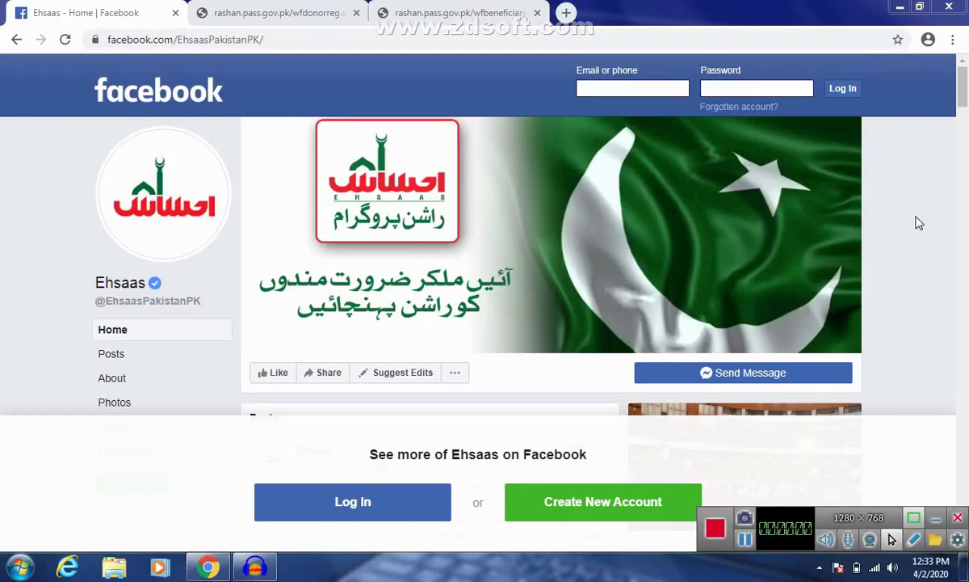
Step: Scroll down to the Ehsaas pinned post, then switch to the wfdonorreg.aspx donor registration tab
scroll(919, 223, "down", 4)
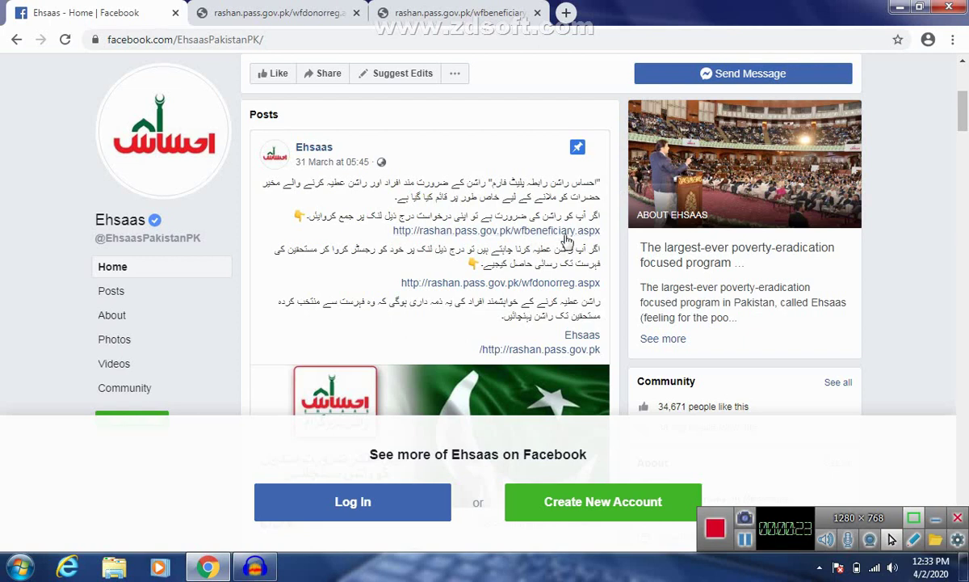
left_click(282, 10)
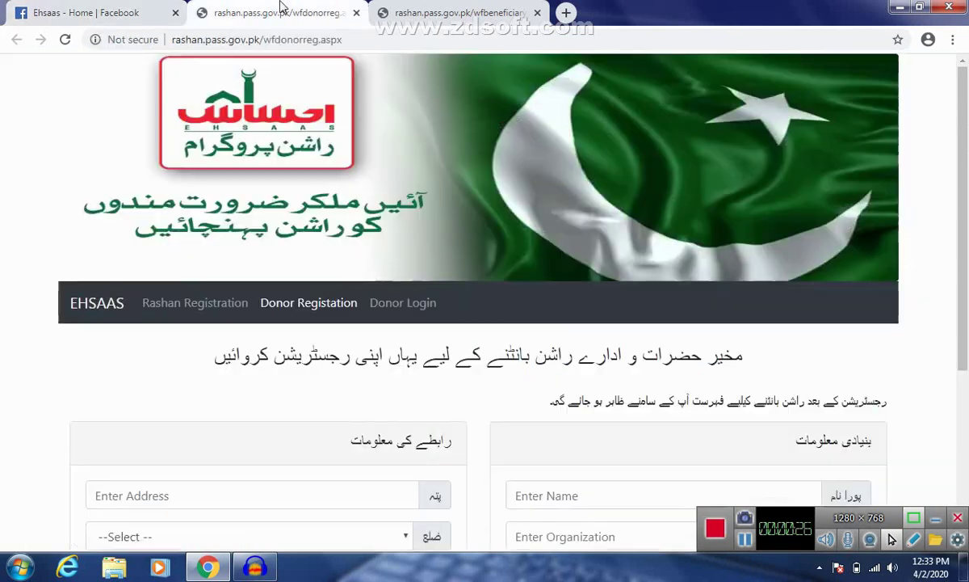
Step: Open the wfbeneficiary.aspx ration request tab and scroll down to the submit button and SMS box
left_click(429, 11)
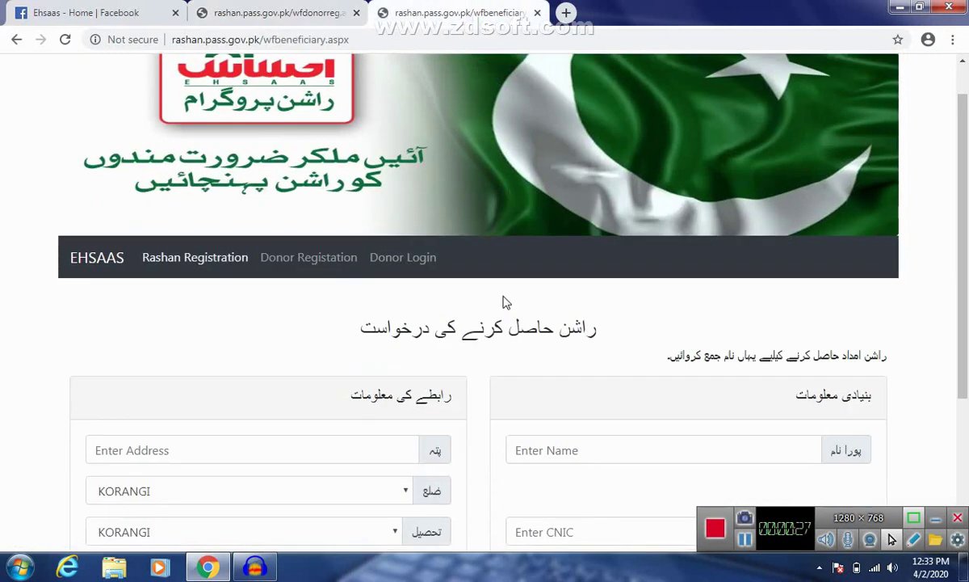
scroll(599, 290, "down", 1)
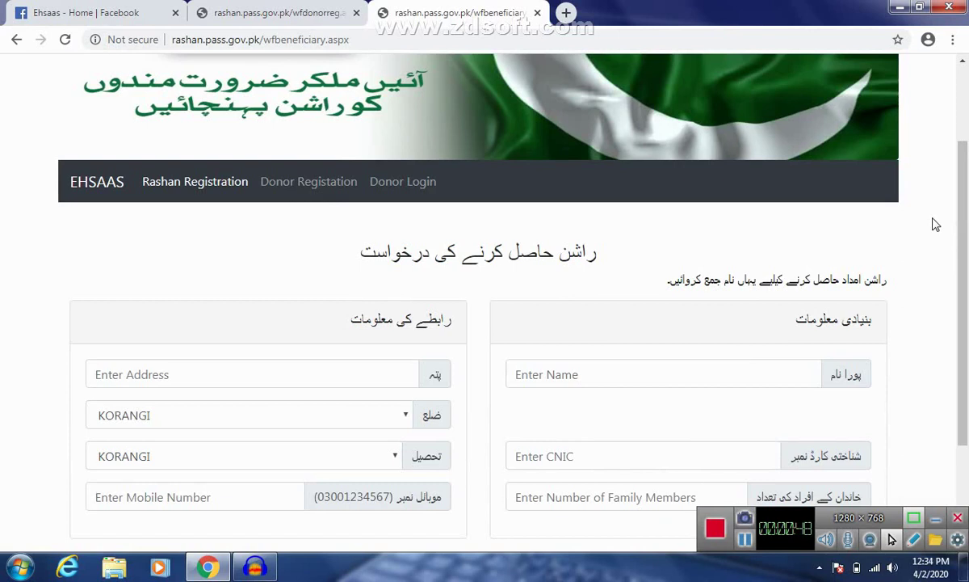
scroll(935, 225, "down", 2)
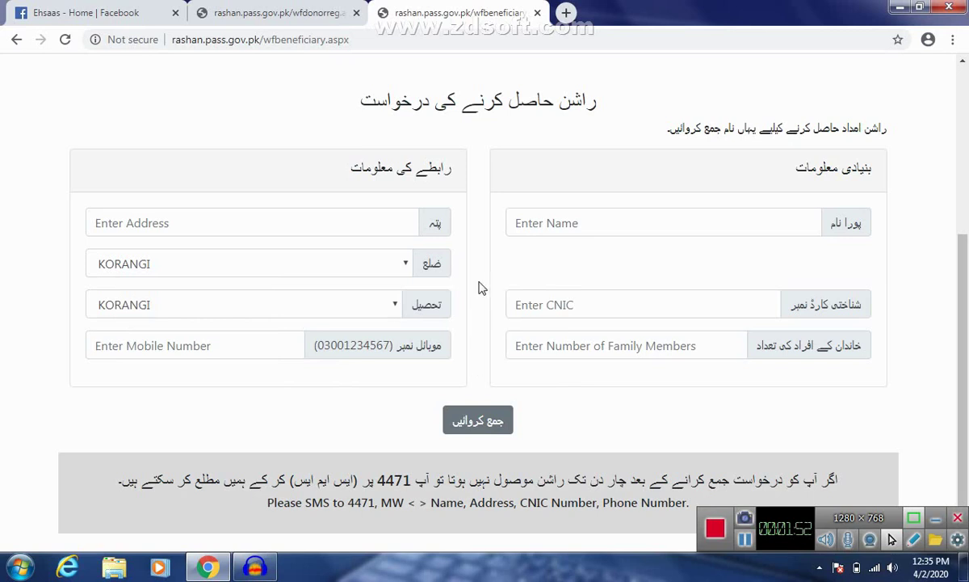
scroll(480, 286, "up", 1)
scroll(481, 284, "up", 2)
scroll(483, 223, "down", 1)
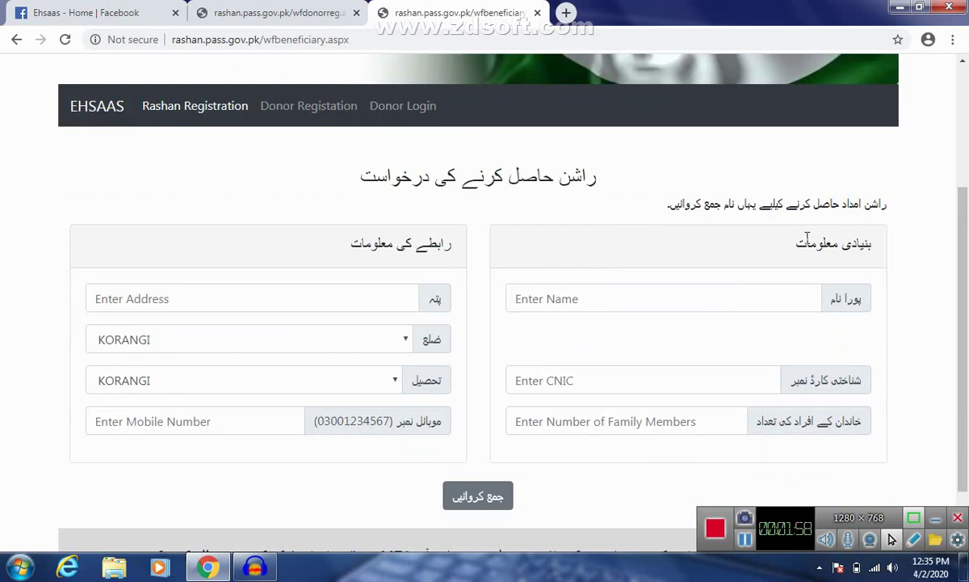
scroll(755, 269, "down", 1)
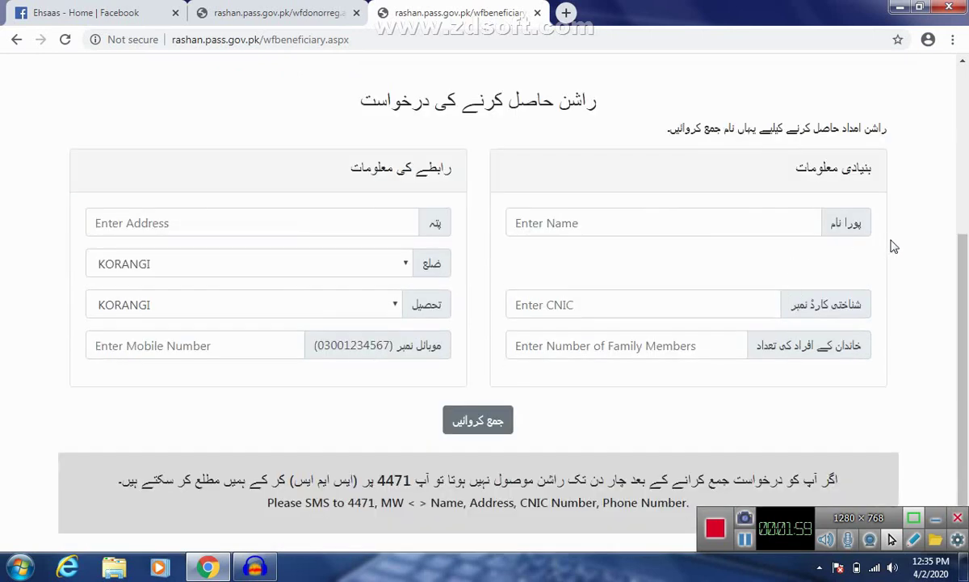
scroll(894, 243, "up", 2)
scroll(904, 236, "down", 2)
Step: Enter the applicant's full name, fixing a typo, and their CNIC number
left_click(685, 224)
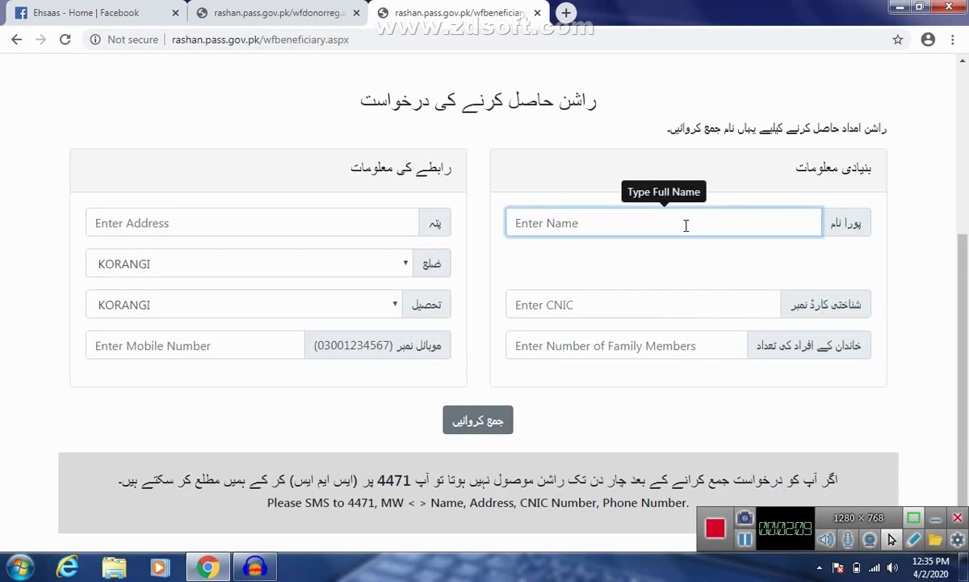
type("s")
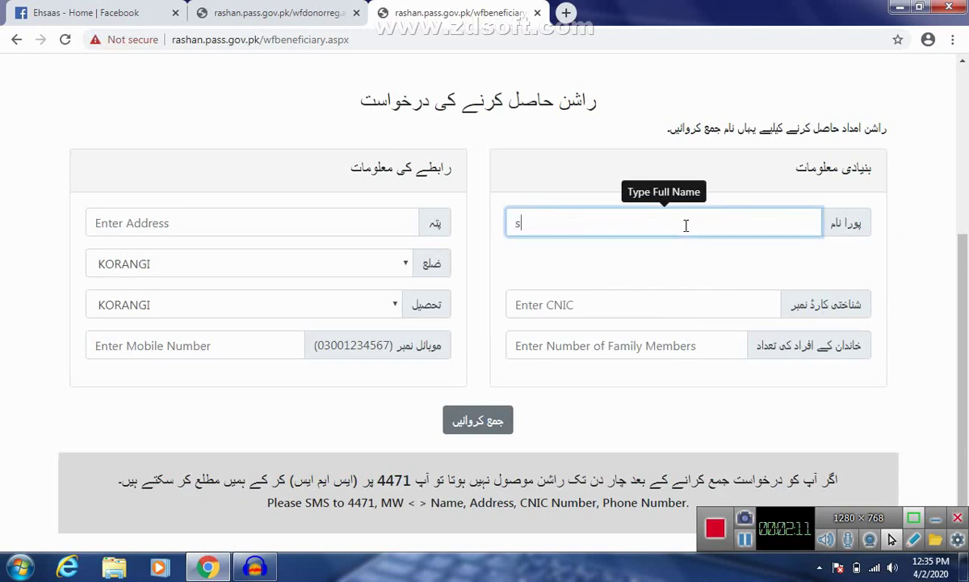
type("h")
type("af")
key("BackSpace")
key("BackSpace")
key("BackSpace")
key("BackSpace")
type("ashar")
left_click(713, 297)
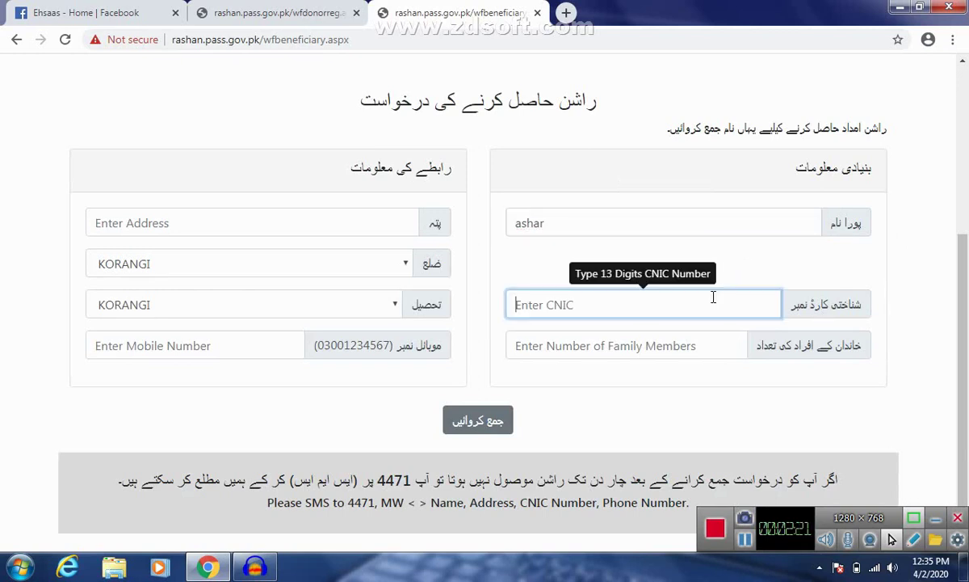
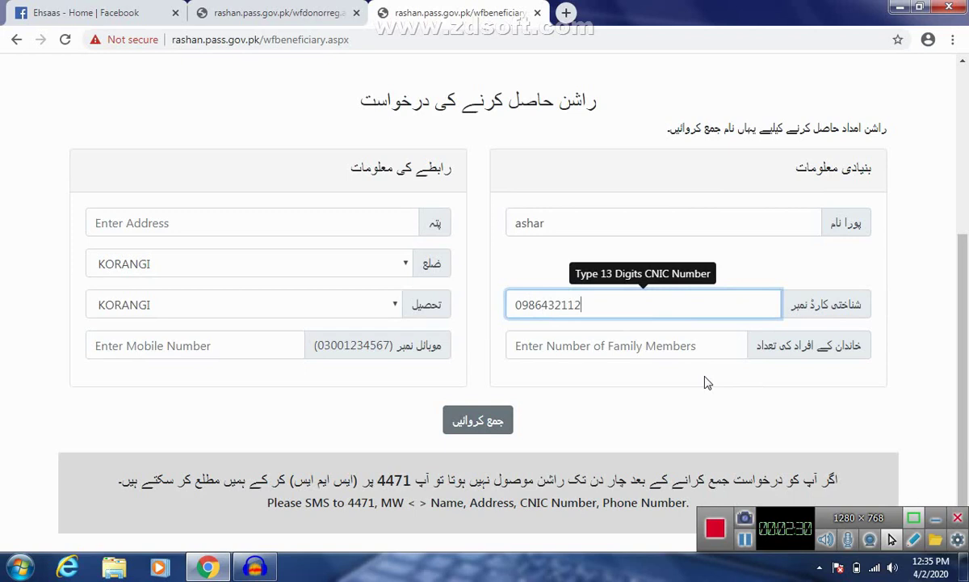
Step: Enter 6 family members, then return to the Ehsaas Facebook tab
left_click(685, 349)
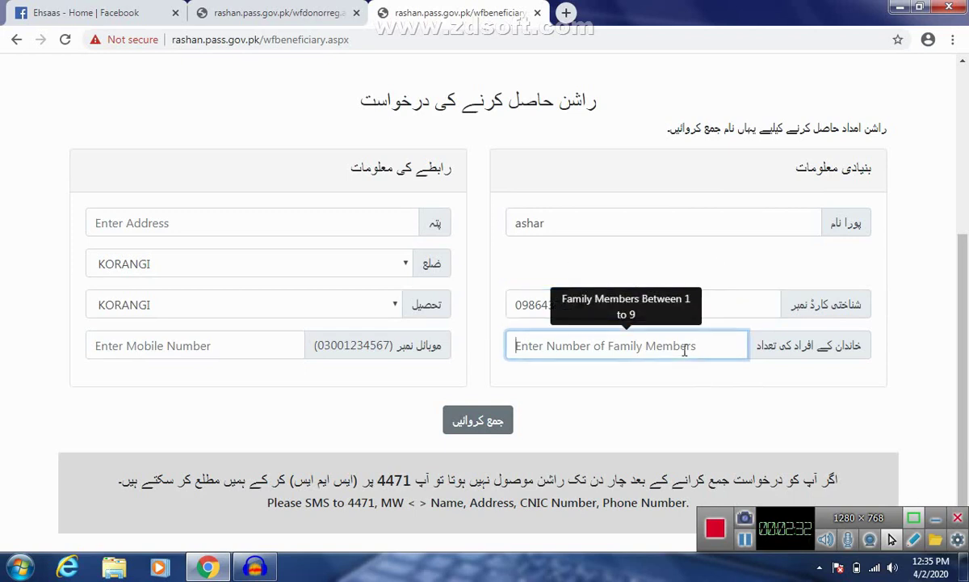
type("6")
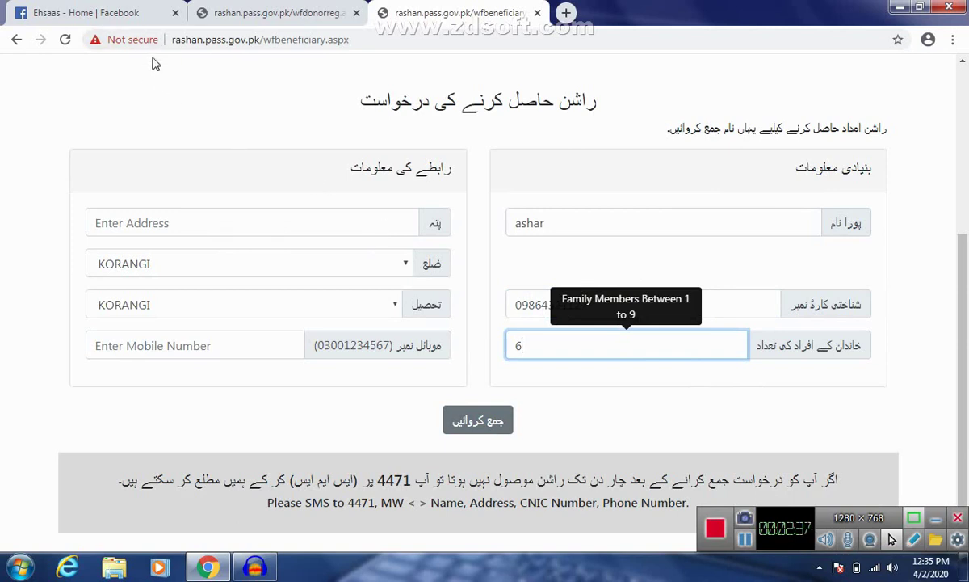
left_click(130, 11)
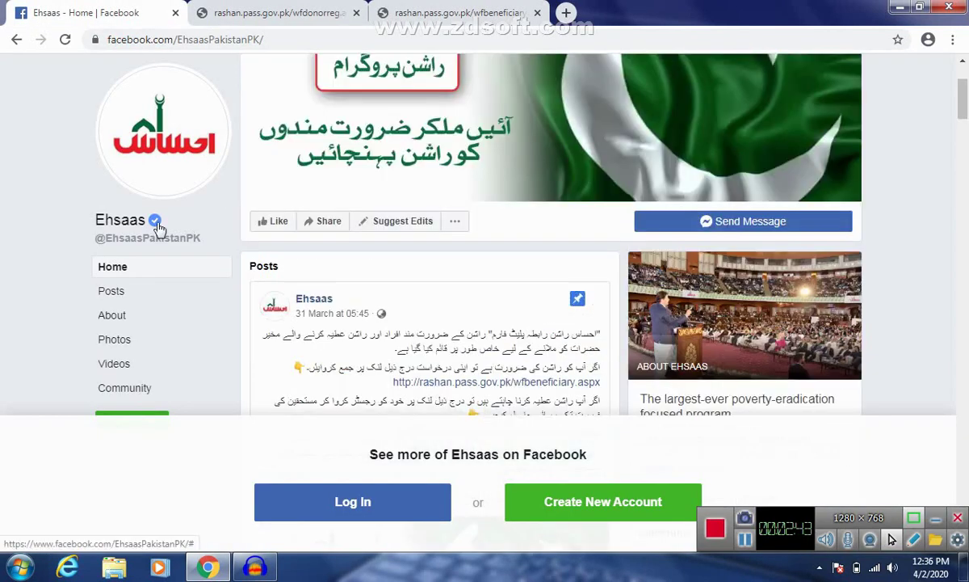
Step: Back on the ration request form, change the district from KORANGI to MIRPUR
left_click(304, 11)
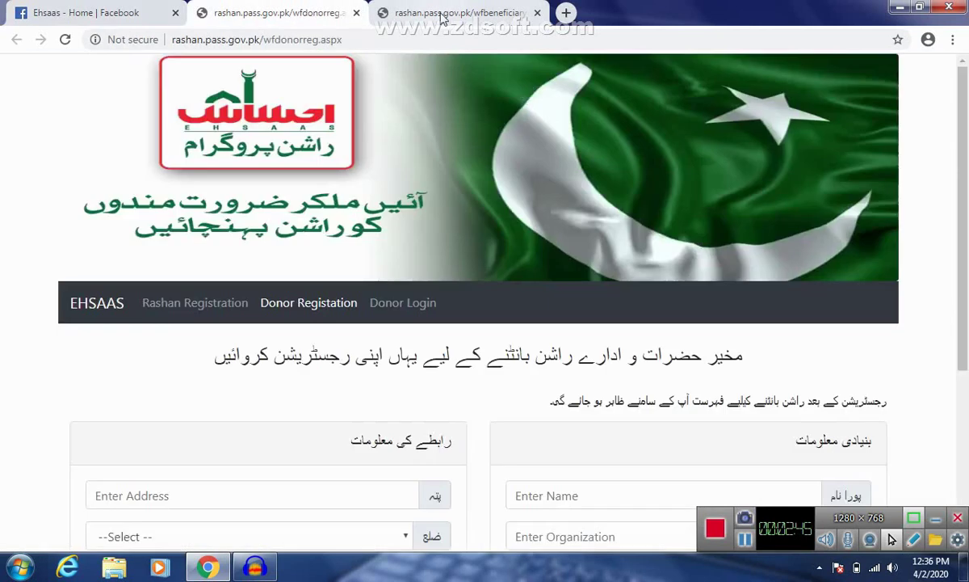
left_click(442, 15)
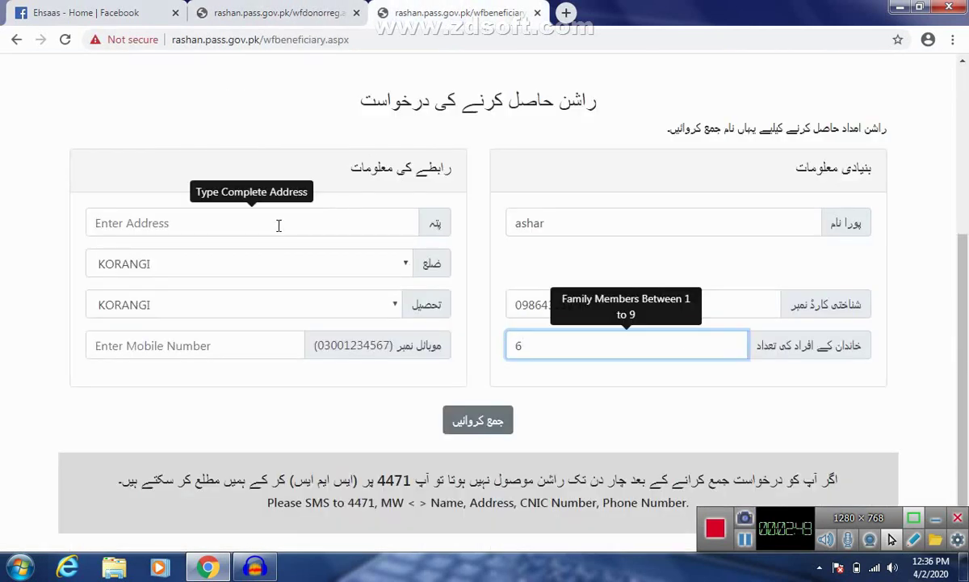
left_click(389, 267)
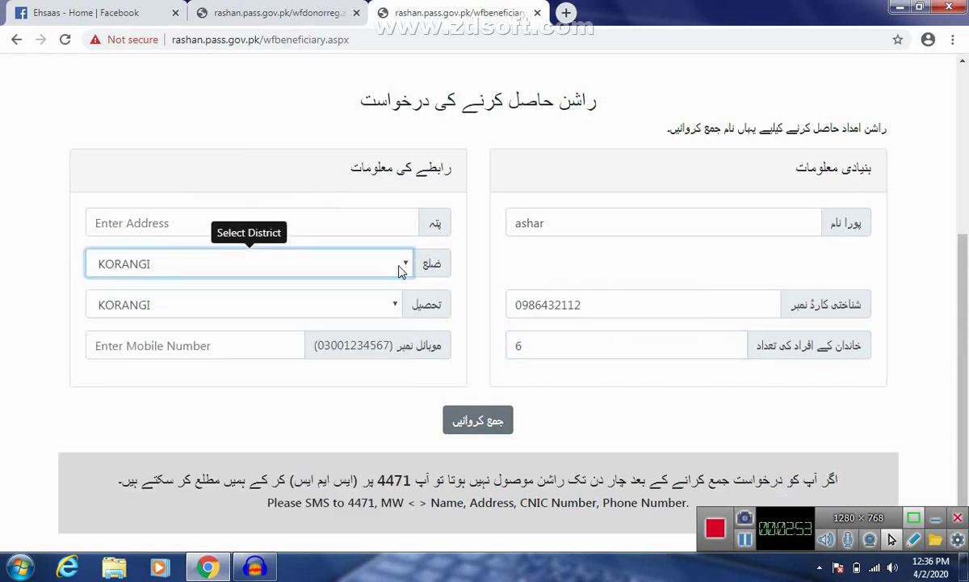
left_click(402, 269)
scroll(190, 427, "down", 5)
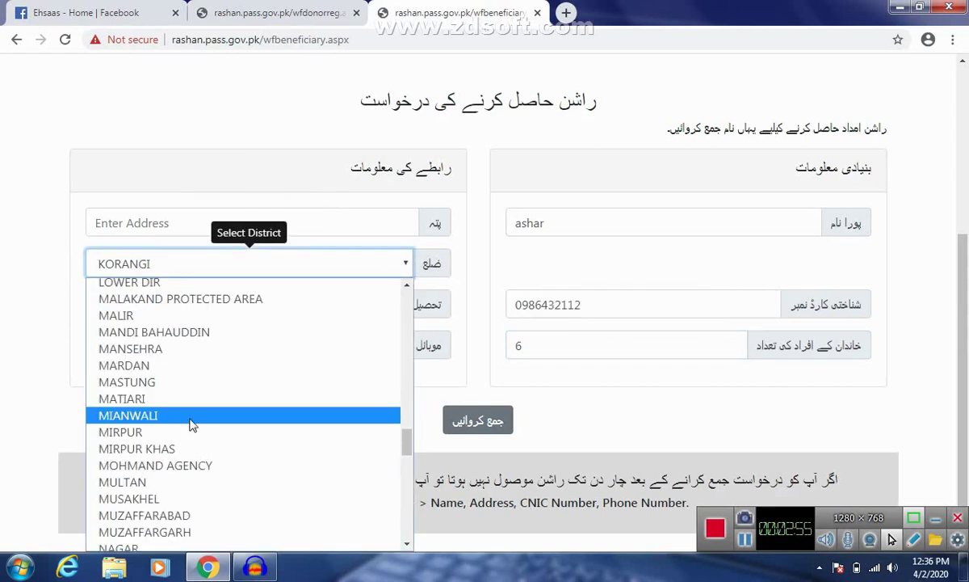
left_click(185, 430)
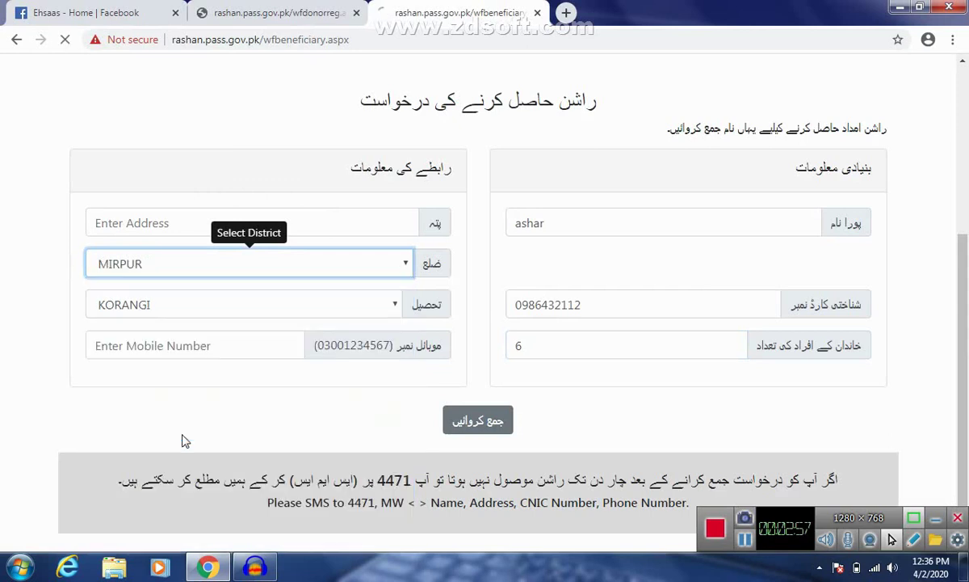
Step: Choose MIRPUR from the refreshed tehsil dropdown
left_click(300, 316)
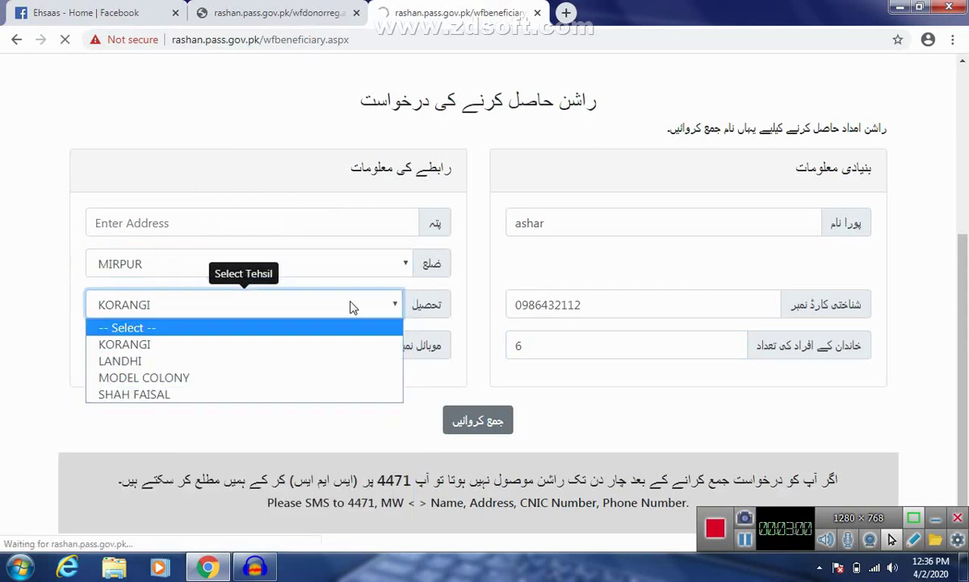
left_click(406, 90)
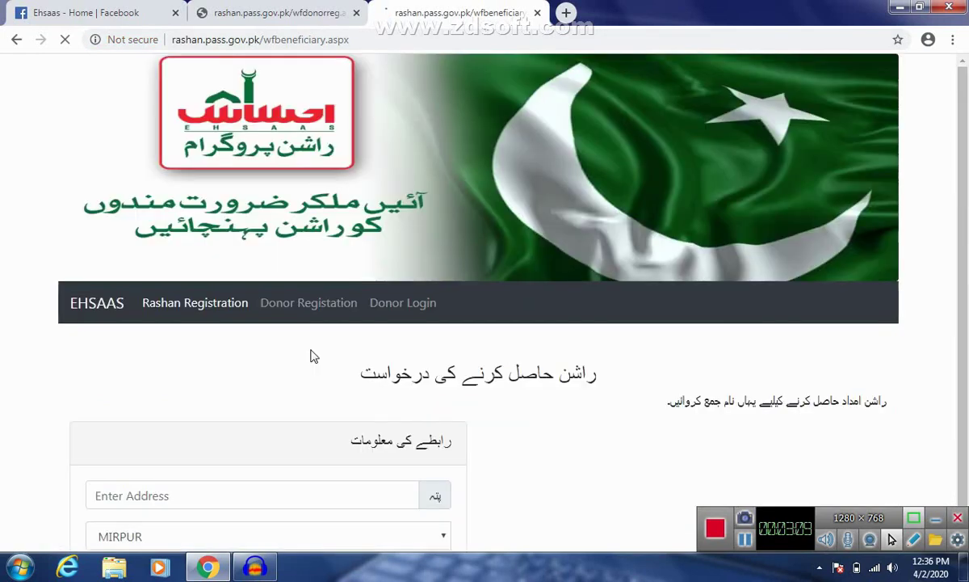
scroll(501, 334, "down", 1)
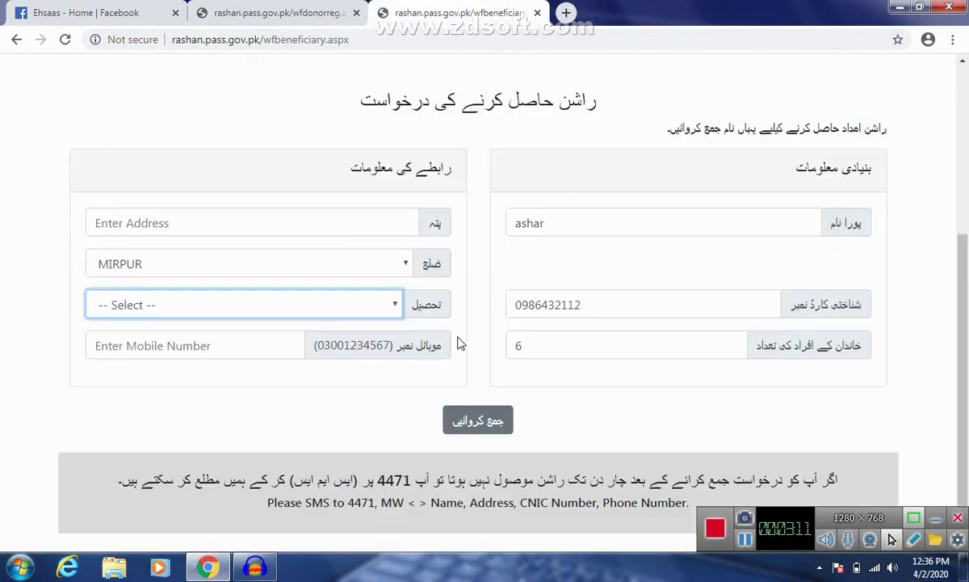
left_click(395, 305)
left_click(287, 361)
left_click(365, 225)
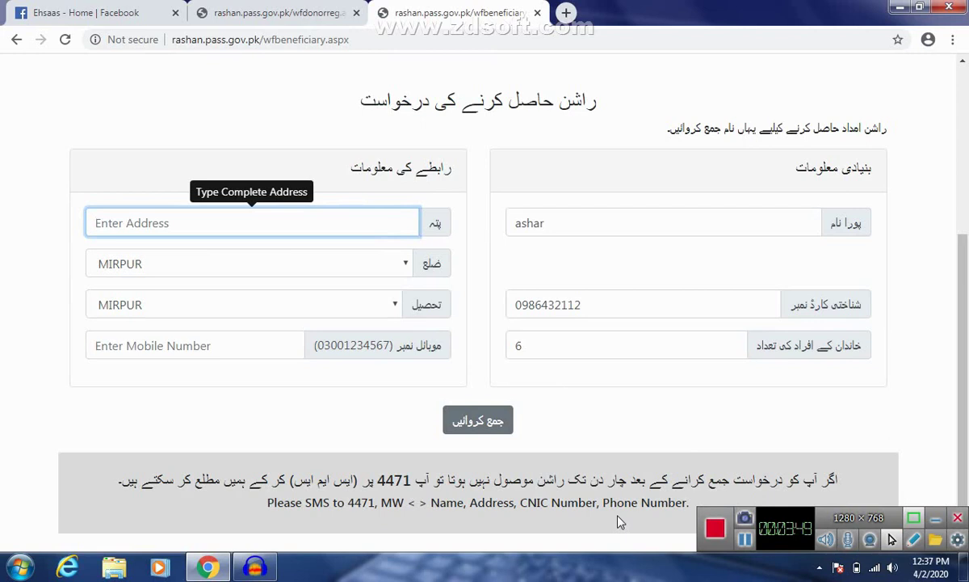
Step: Switch to the wfdonorreg tab and scroll through the empty Donor Registration form
left_click(287, 11)
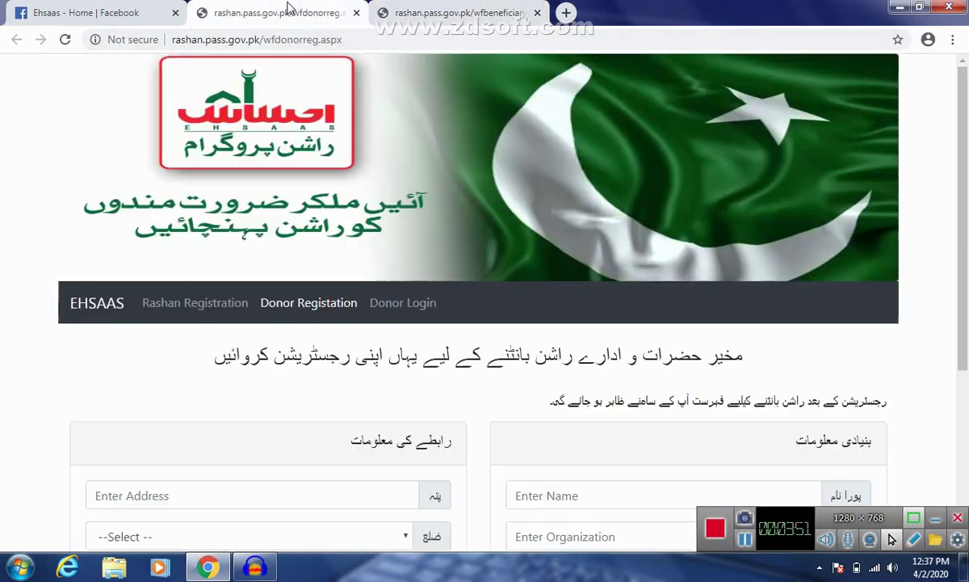
scroll(466, 189, "down", 4)
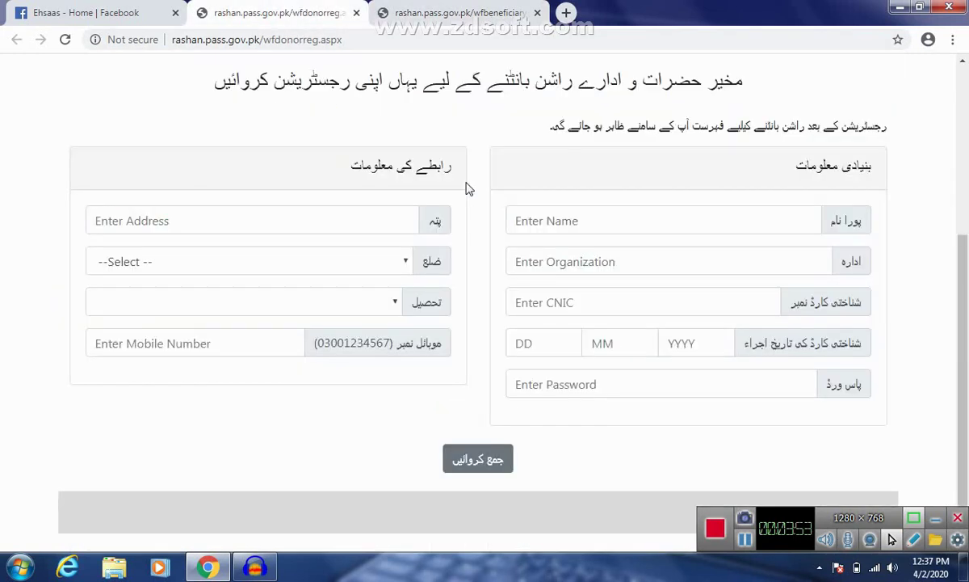
scroll(465, 184, "up", 1)
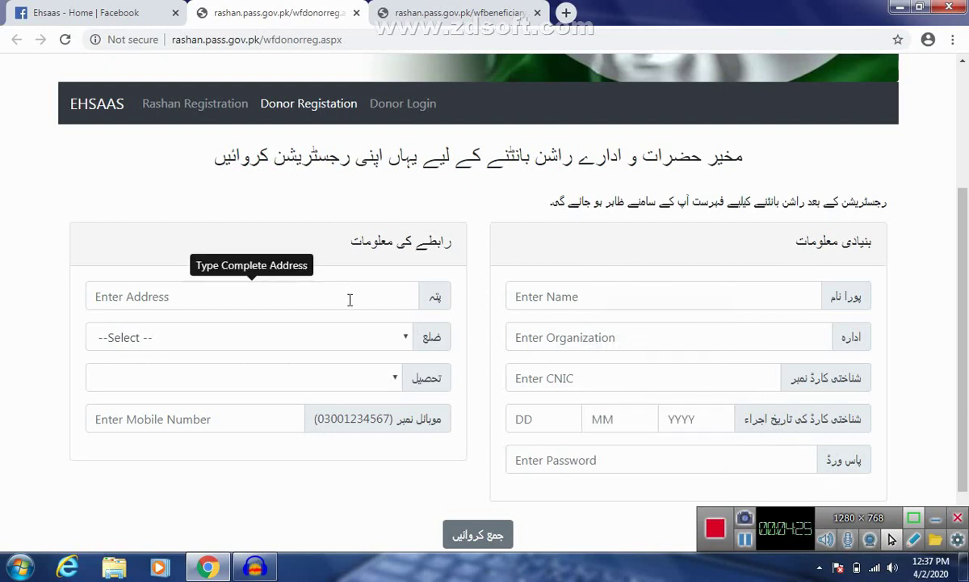
Step: Set the donor form's district to ABBOTTABAD
left_click(386, 331)
scroll(222, 257, "down", 1)
scroll(221, 255, "down", 15)
scroll(222, 255, "up", 16)
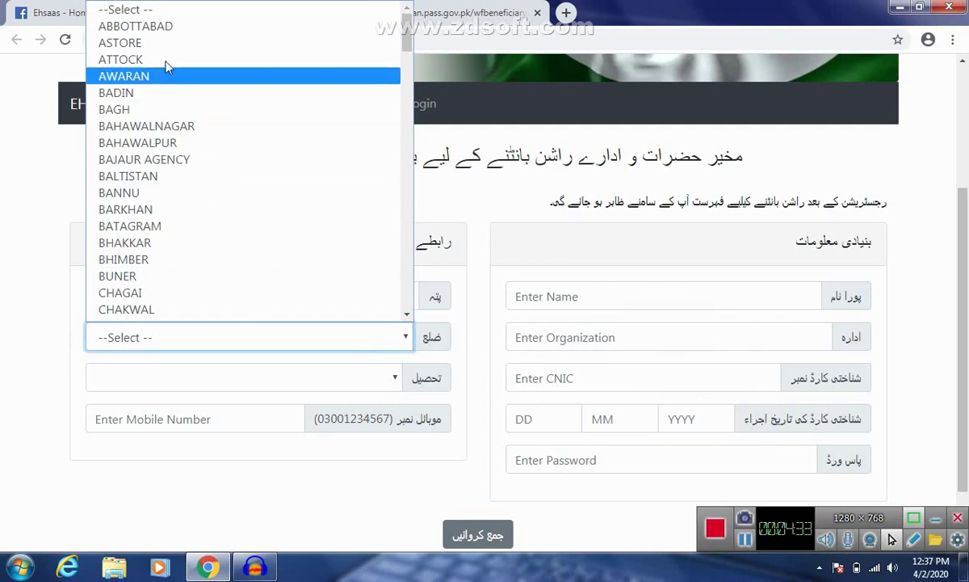
left_click(165, 31)
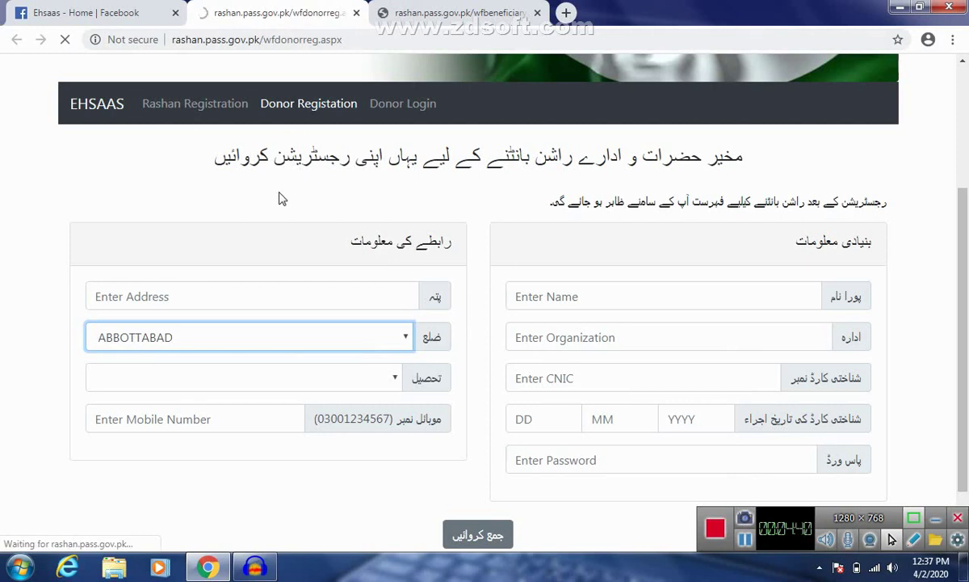
Step: Pick ABBOTTABAD as the donor's tehsil and briefly visit the Mobile Number field
scroll(281, 198, "down", 1)
scroll(346, 223, "up", 3)
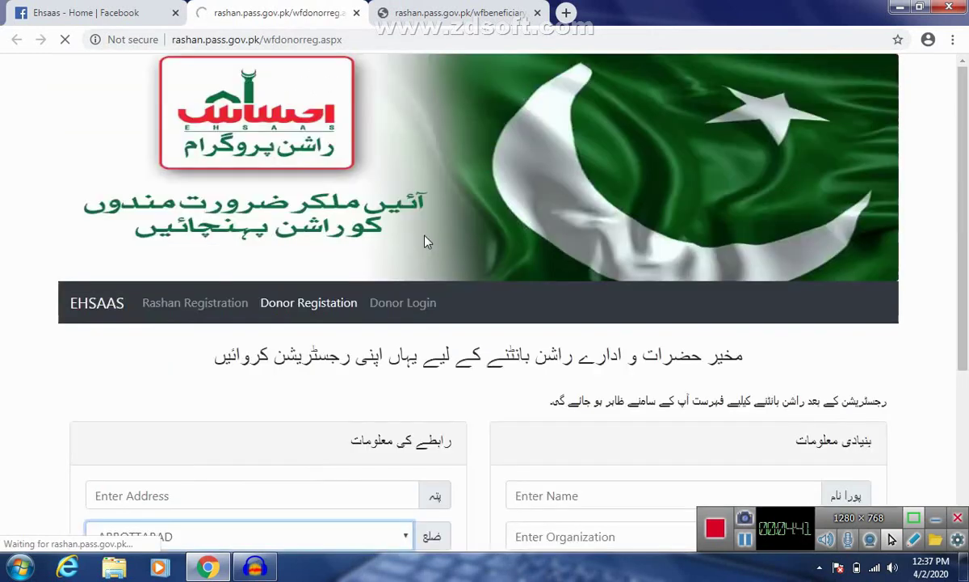
scroll(428, 240, "down", 3)
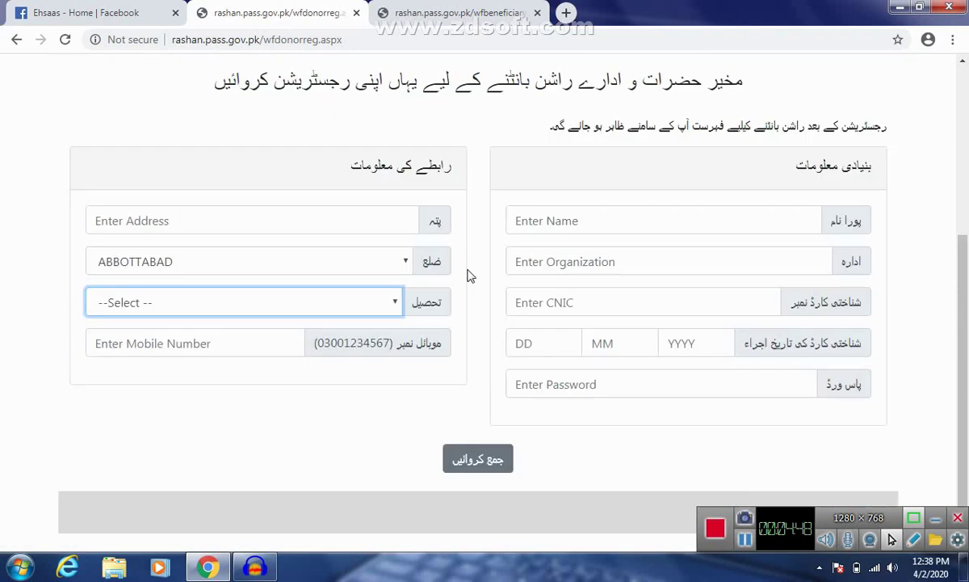
left_click(392, 303)
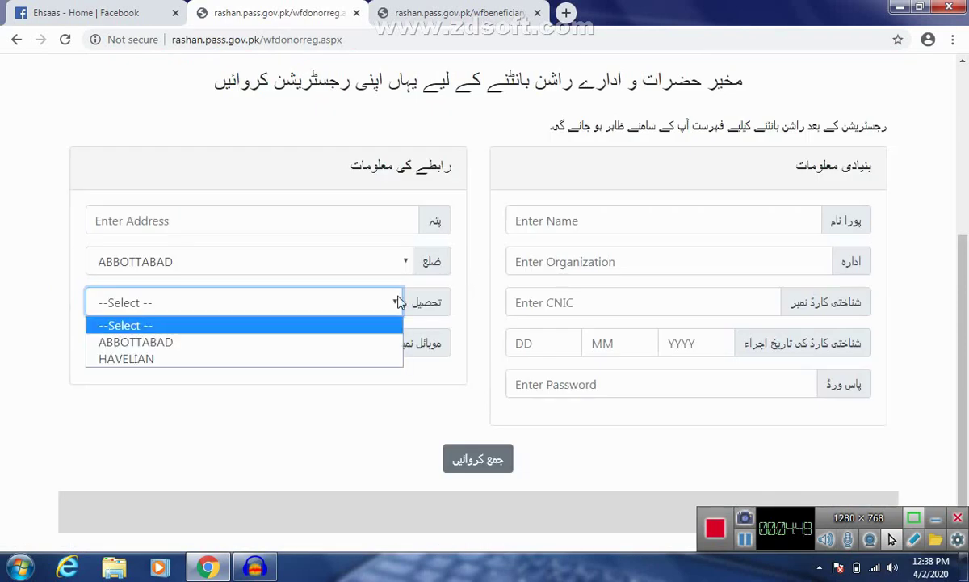
left_click(292, 342)
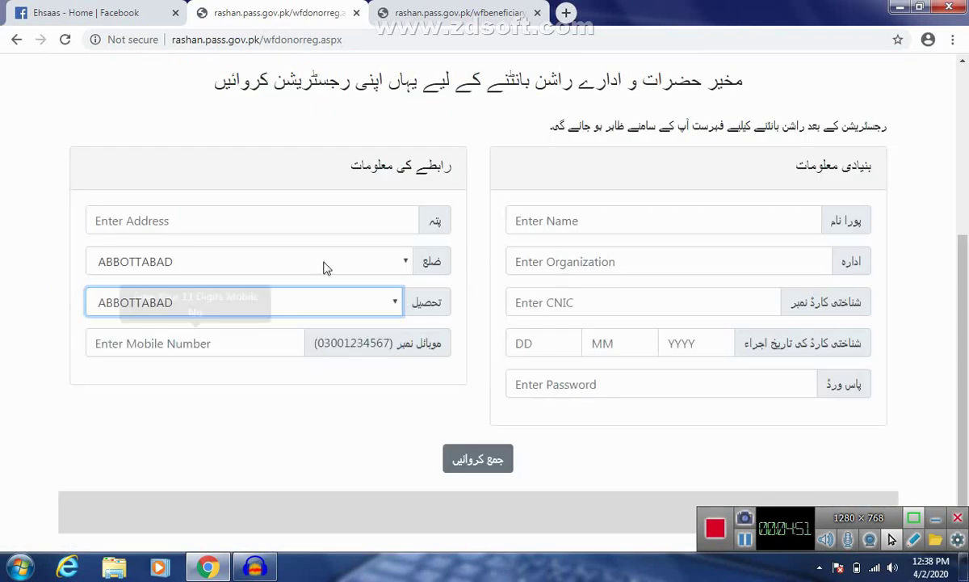
left_click(246, 335)
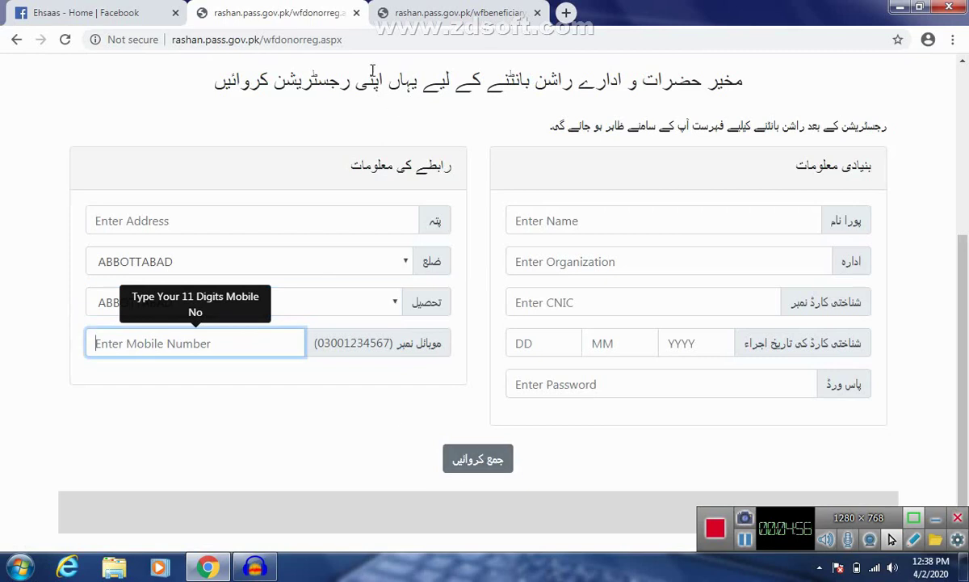
left_click(380, 103)
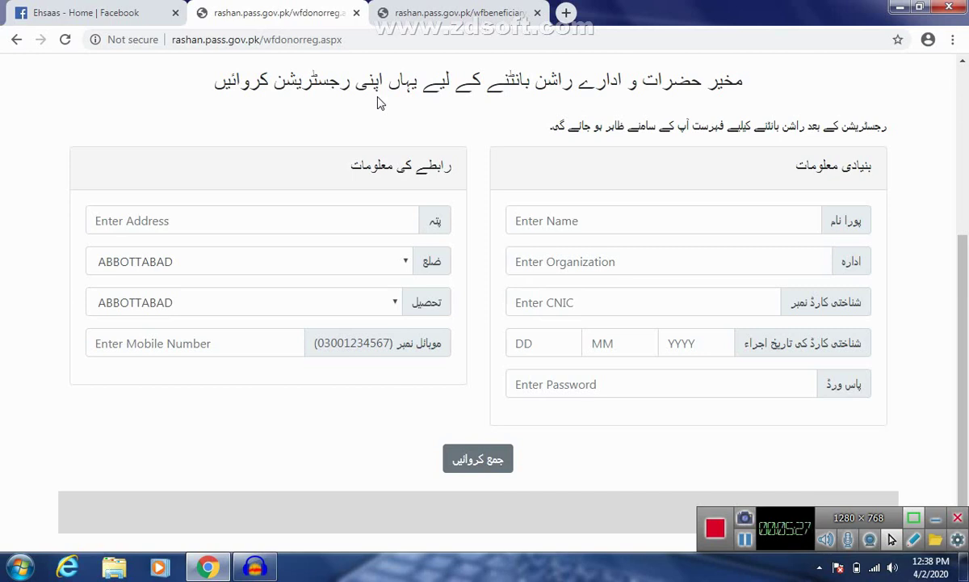
Step: Return to the wfbeneficiary tab with the filled ration request form
key("ctrl+Tab")
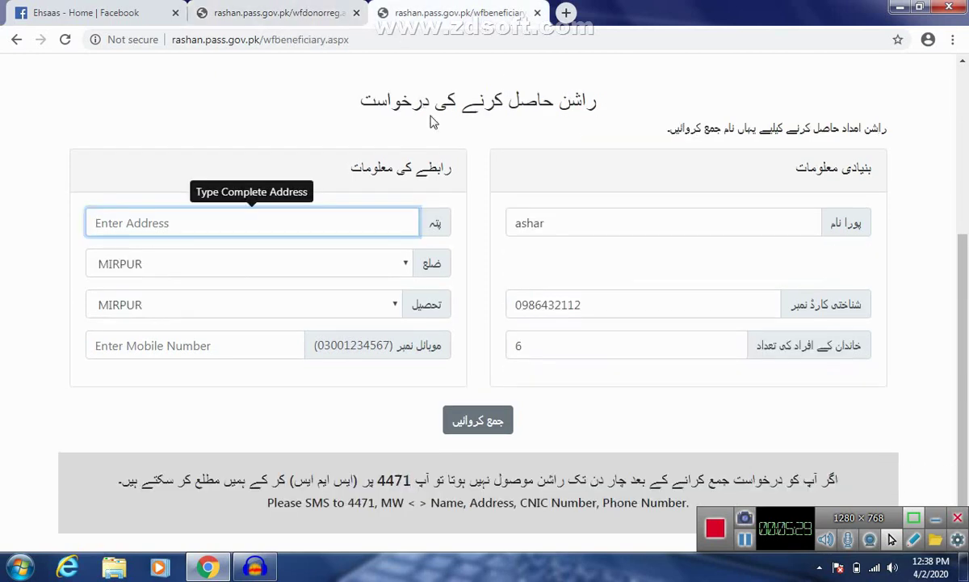
scroll(422, 103, "up", 2)
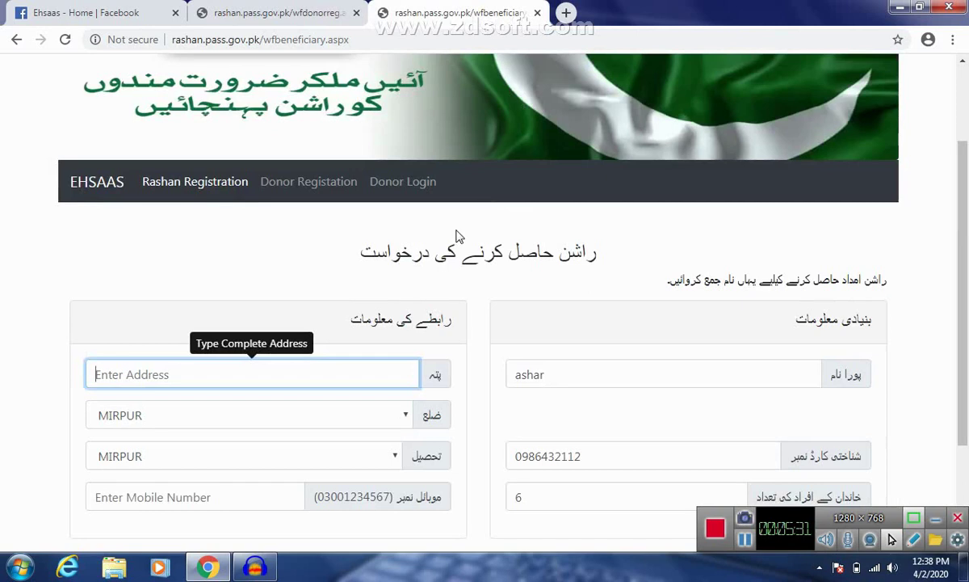
scroll(456, 235, "down", 1)
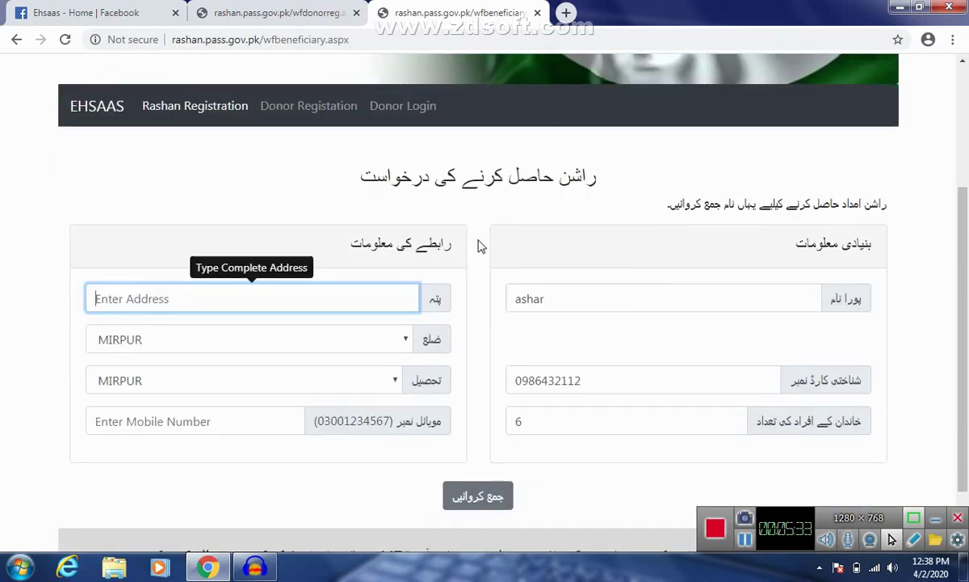